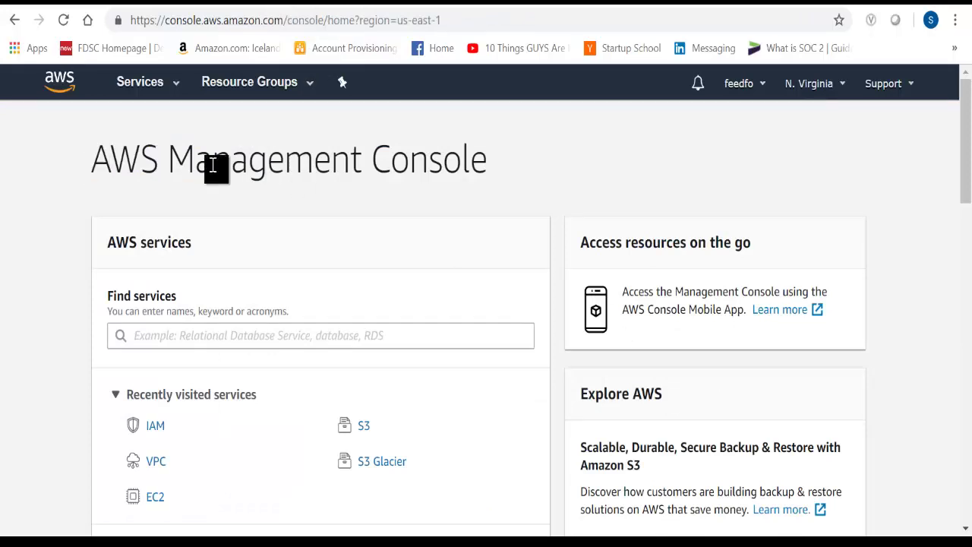
# - Open the IAM service from the AWS console and start adding a new user
pyautogui.click(177, 94)
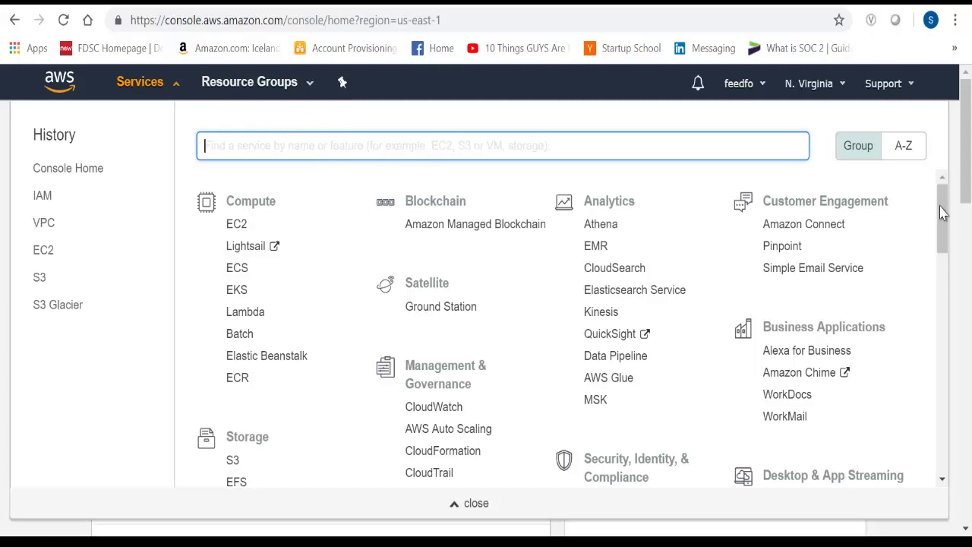
pyautogui.moveTo(941, 212); pyautogui.dragTo(797, 282)
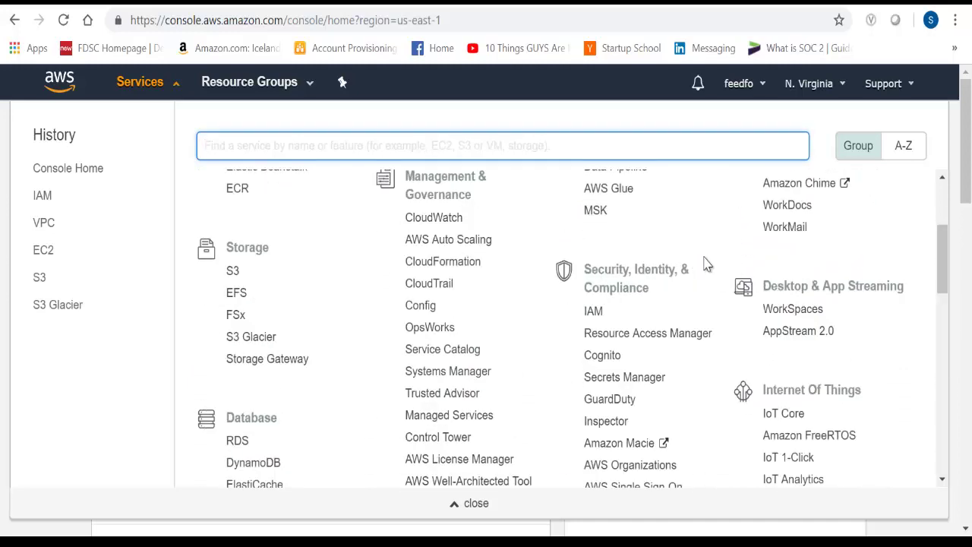
pyautogui.click(594, 312)
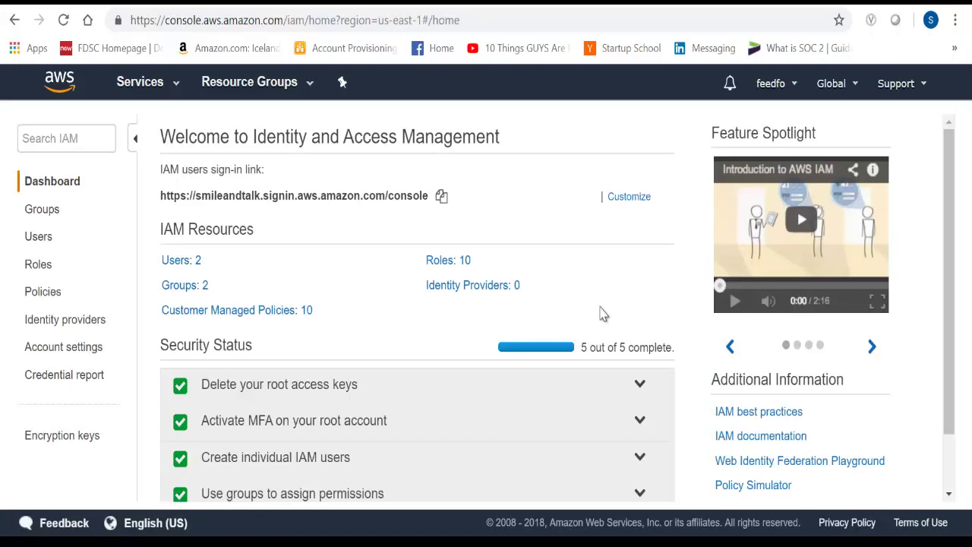
pyautogui.click(45, 242)
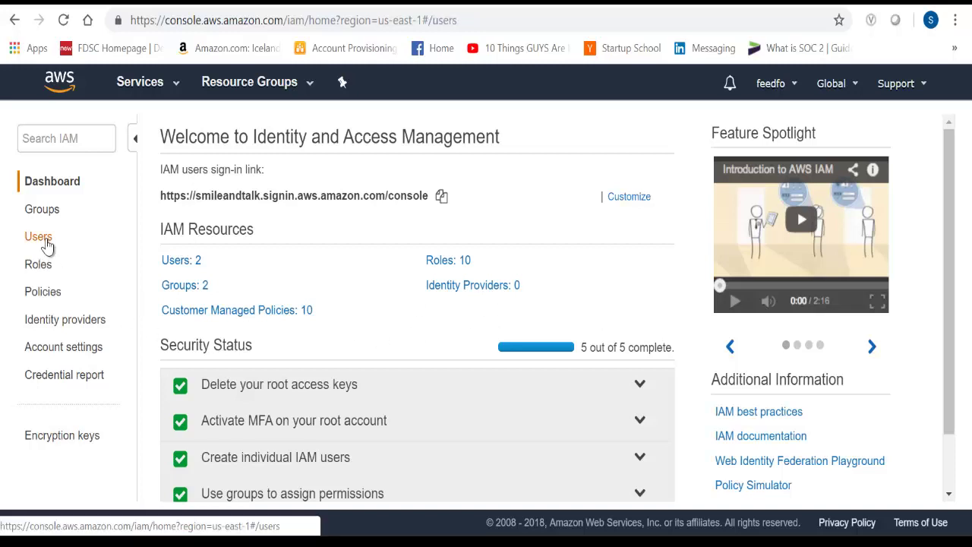
pyautogui.click(167, 134)
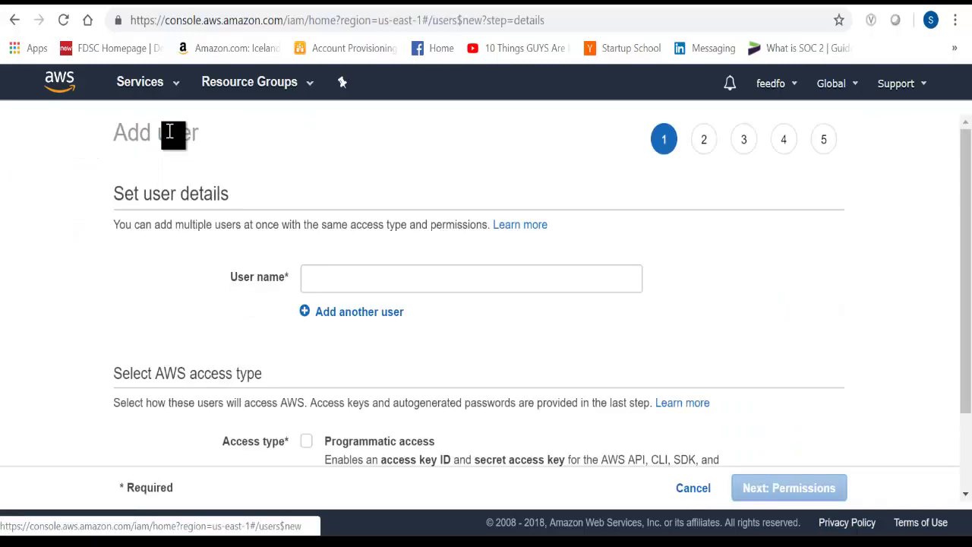
# - Name the new user on1productions, enable AWS Management Console access and continue to the permissions stage
pyautogui.click(398, 278)
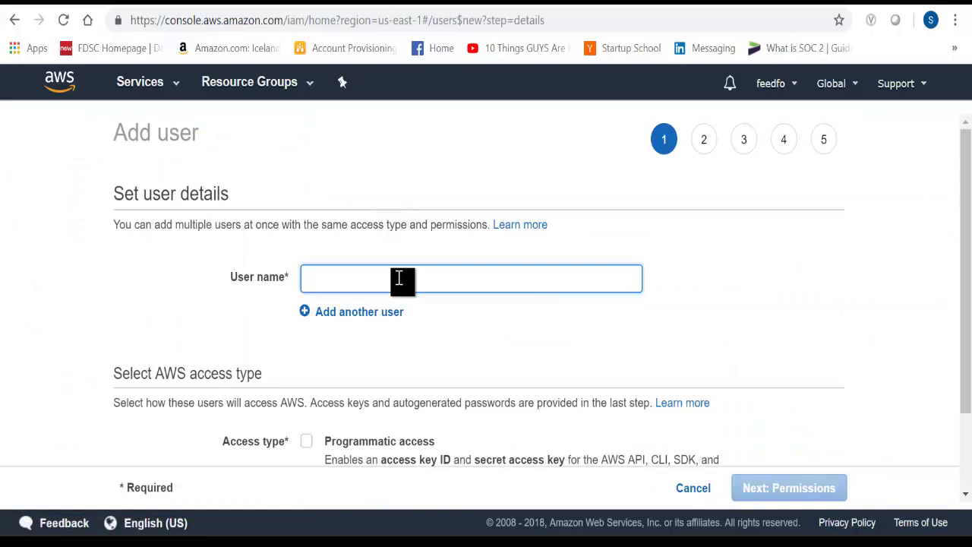
pyautogui.write('on1product')
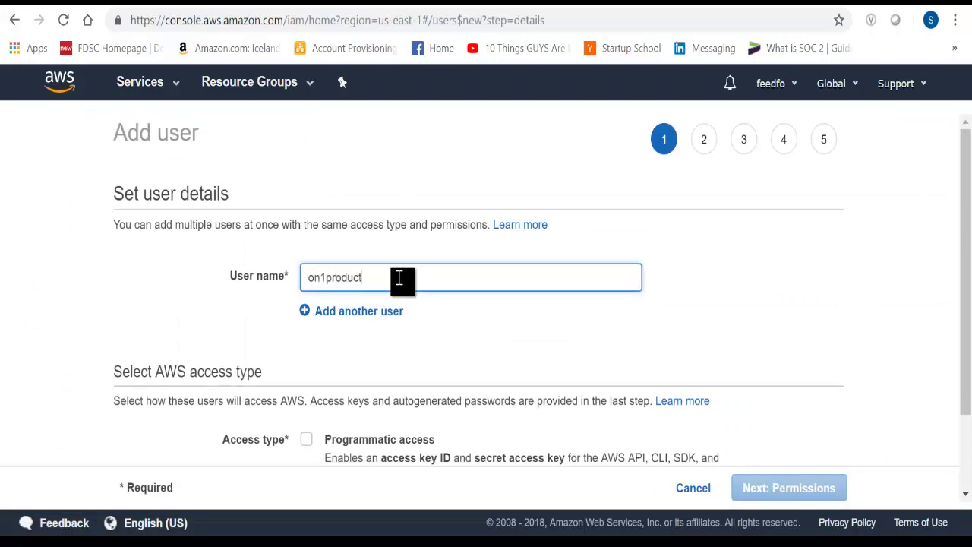
pyautogui.write('ions')
pyautogui.scroll(-2, 399, 278)
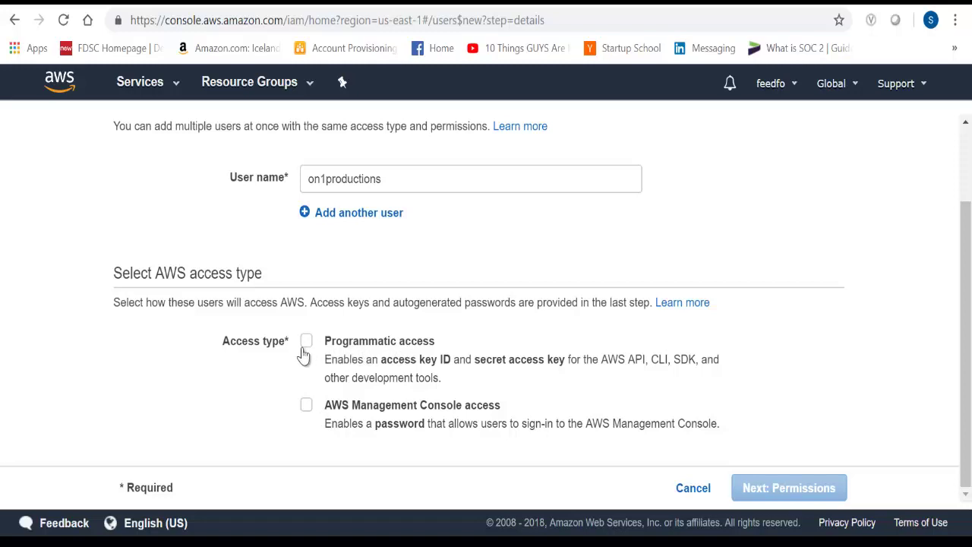
pyautogui.click(307, 410)
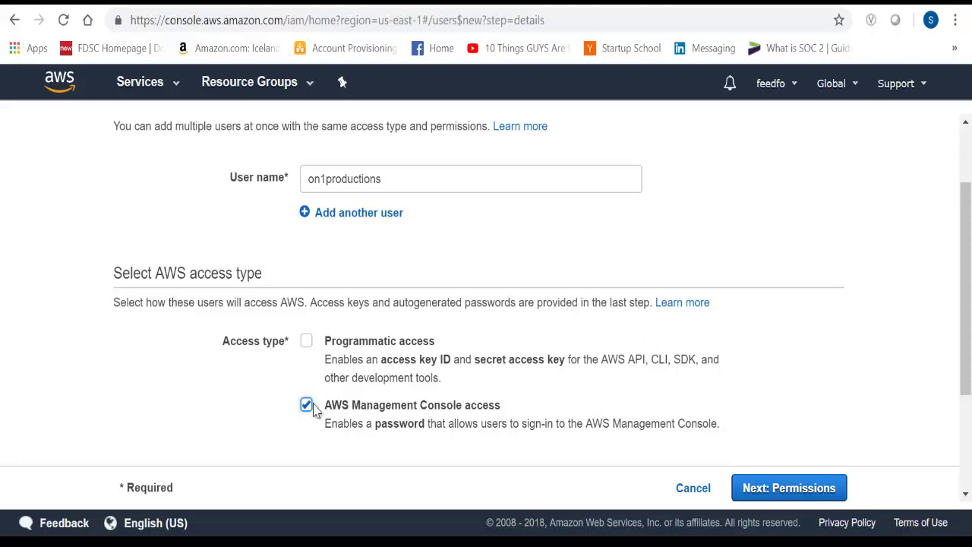
pyautogui.click(790, 486)
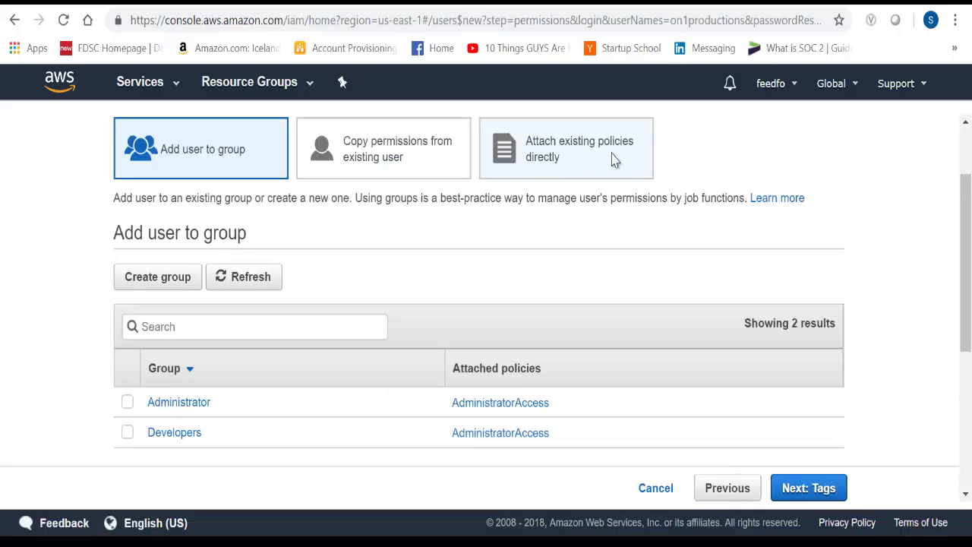
# - Choose to attach existing policies directly without selecting any, leave the tags empty, and create the user after reviewing its details
pyautogui.click(585, 166)
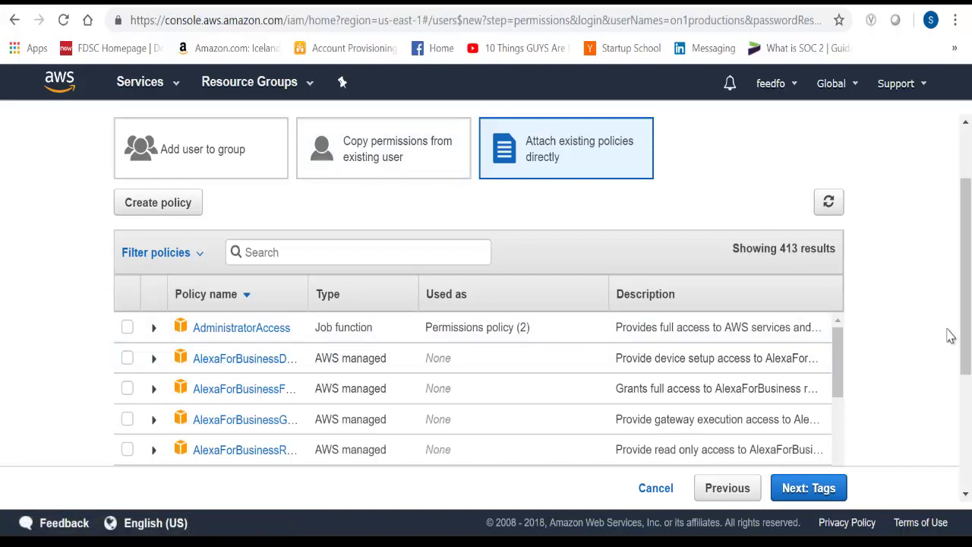
pyautogui.click(808, 489)
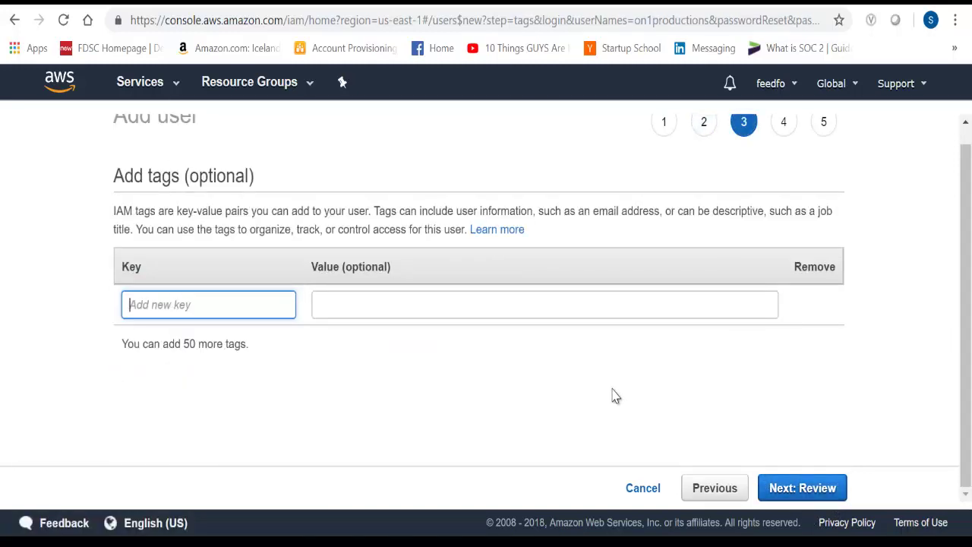
pyautogui.click(824, 492)
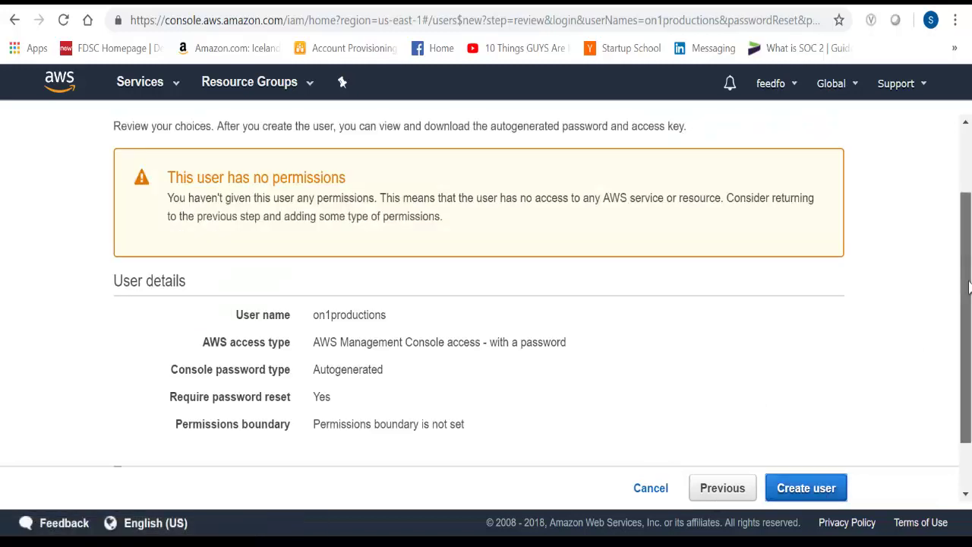
pyautogui.moveTo(967, 315); pyautogui.dragTo(968, 361)
pyautogui.moveTo(969, 324); pyautogui.dragTo(968, 249)
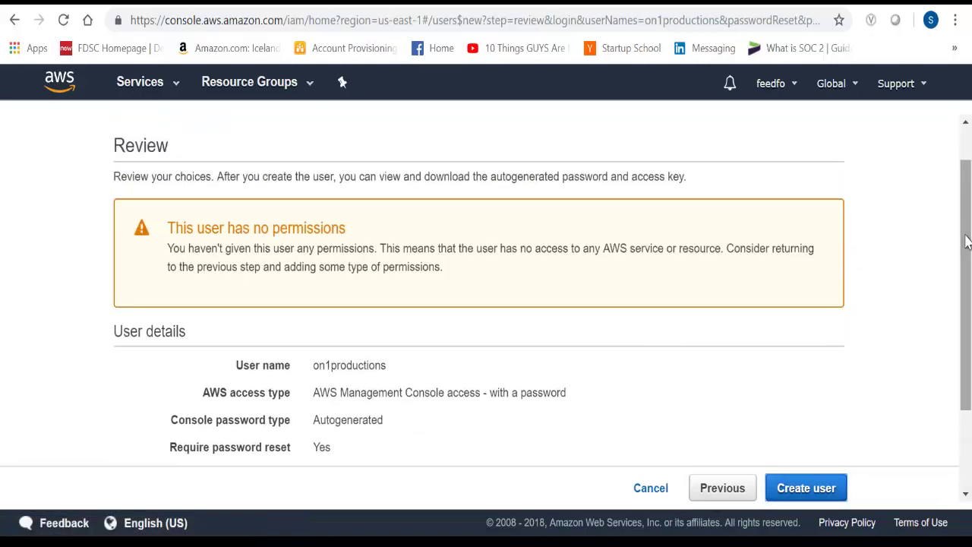
pyautogui.click(808, 488)
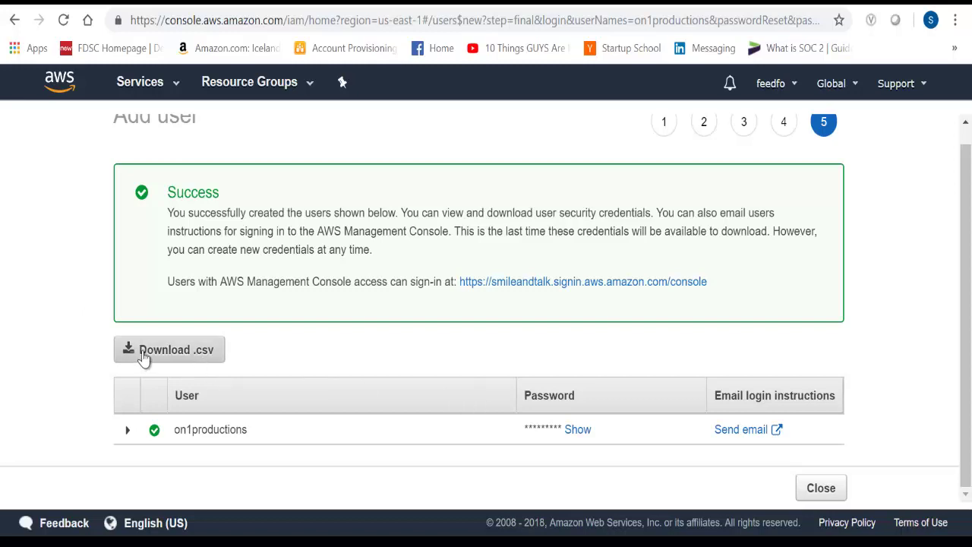
# - Download the new user's credentials as a .csv file, view it in Excel and return to the AWS console
pyautogui.click(168, 349)
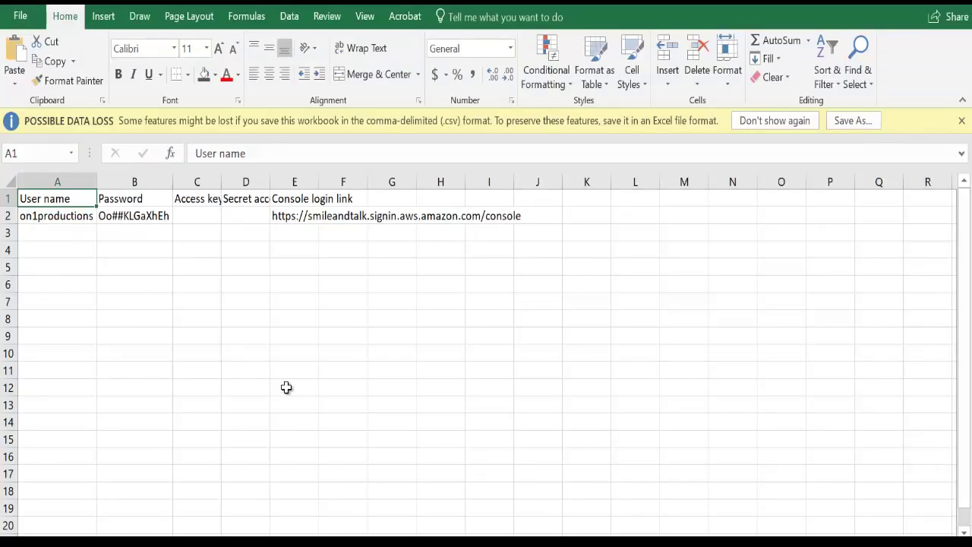
pyautogui.click(956, 2)
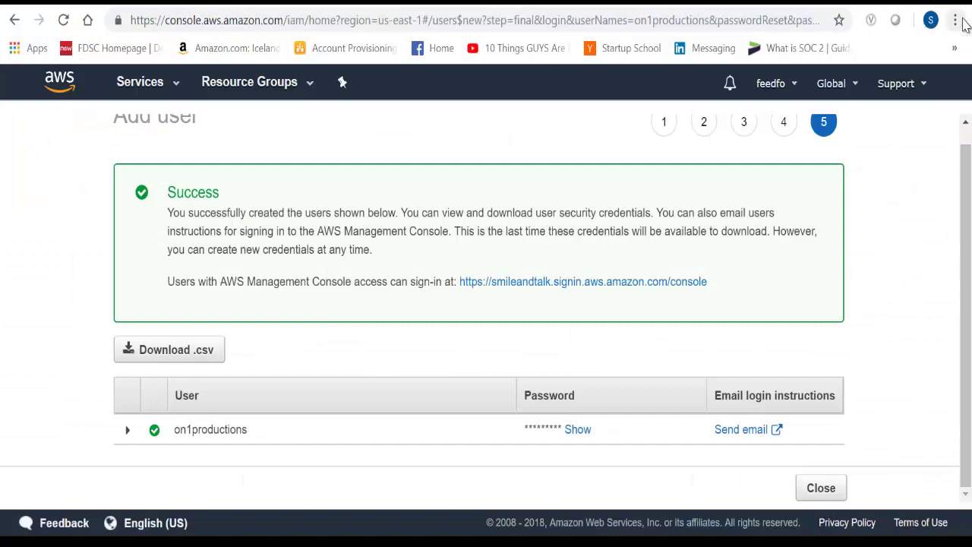
pyautogui.click(963, 24)
pyautogui.press('Escape')
# - Open an incognito browser window and go to the AWS Management Console sign-in page
pyautogui.hotkey('ctrl', 'shift', 'n')
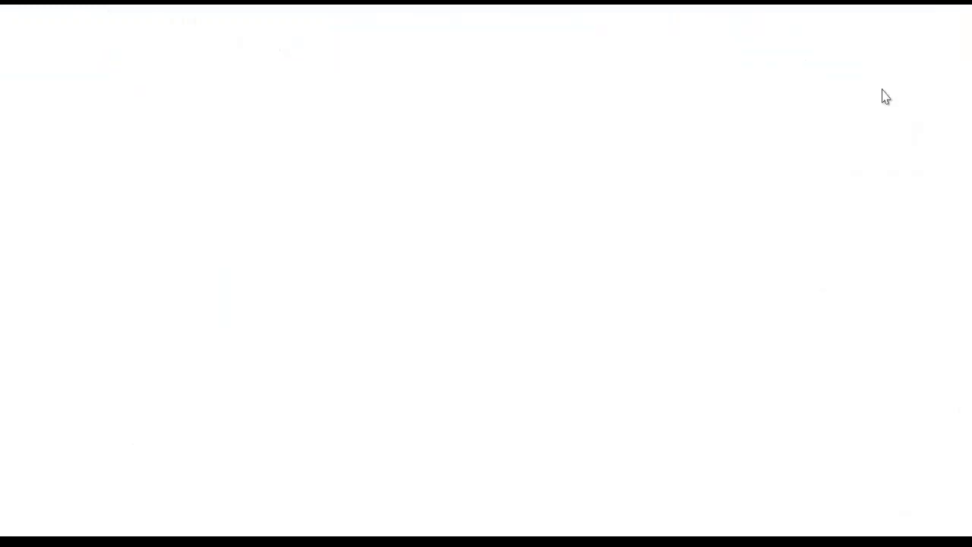
pyautogui.write('aws')
pyautogui.press('Return')
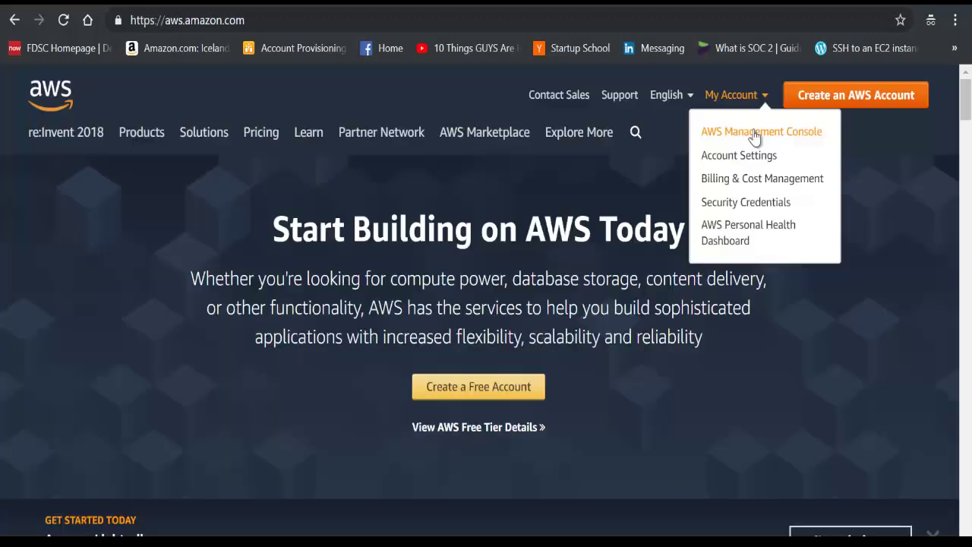
pyautogui.click(756, 136)
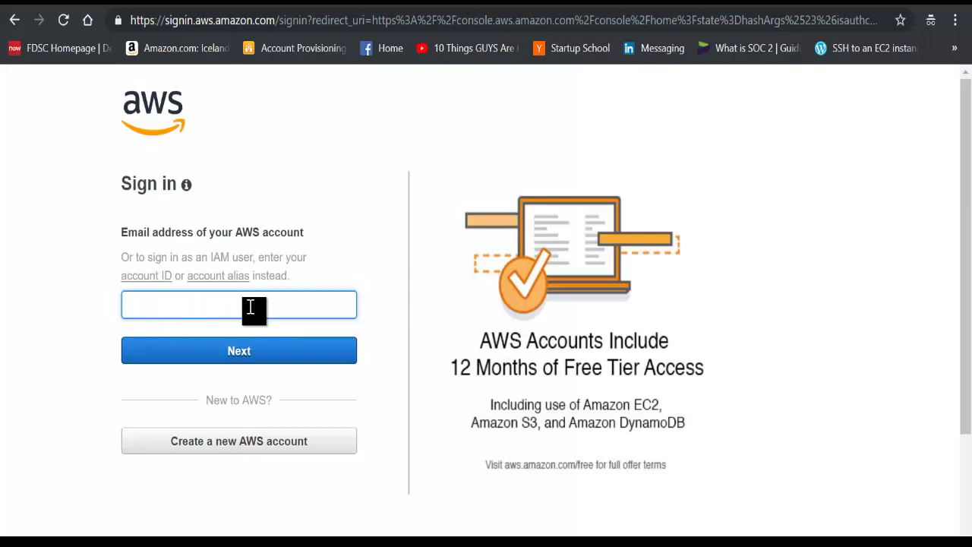
# - Sign in as an IAM user by submitting the account ID or alias and entering on1productions as the IAM user name
pyautogui.hotkey('ctrl', 'v')
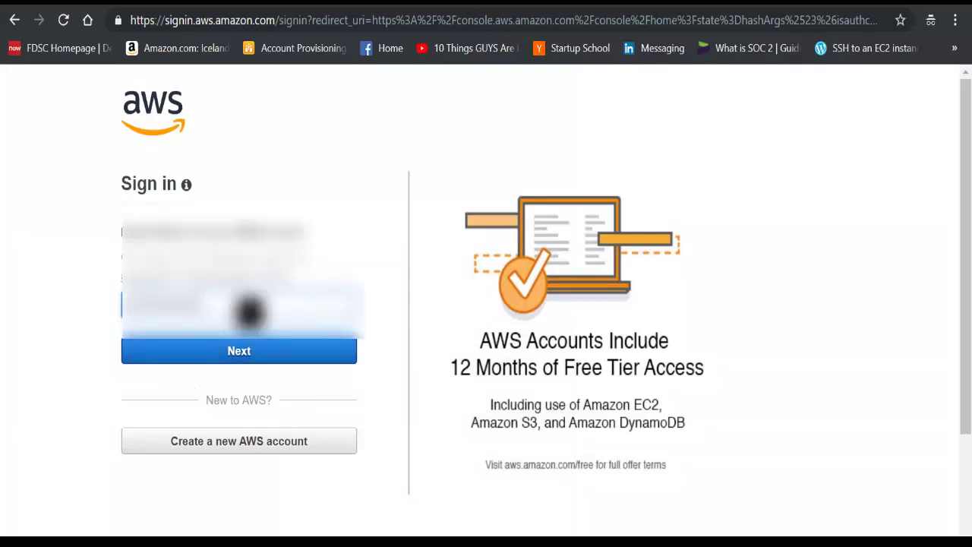
pyautogui.press('Return')
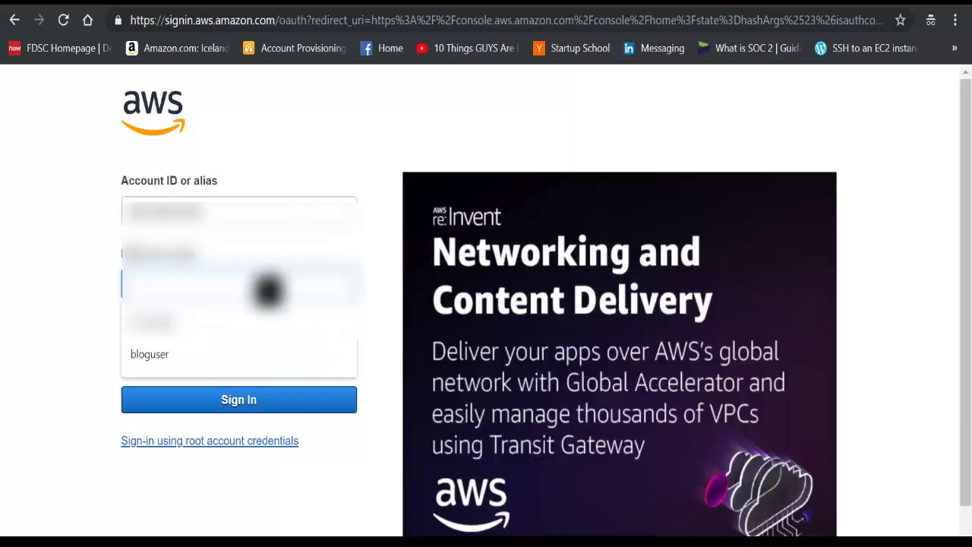
pyautogui.write('on1productions')
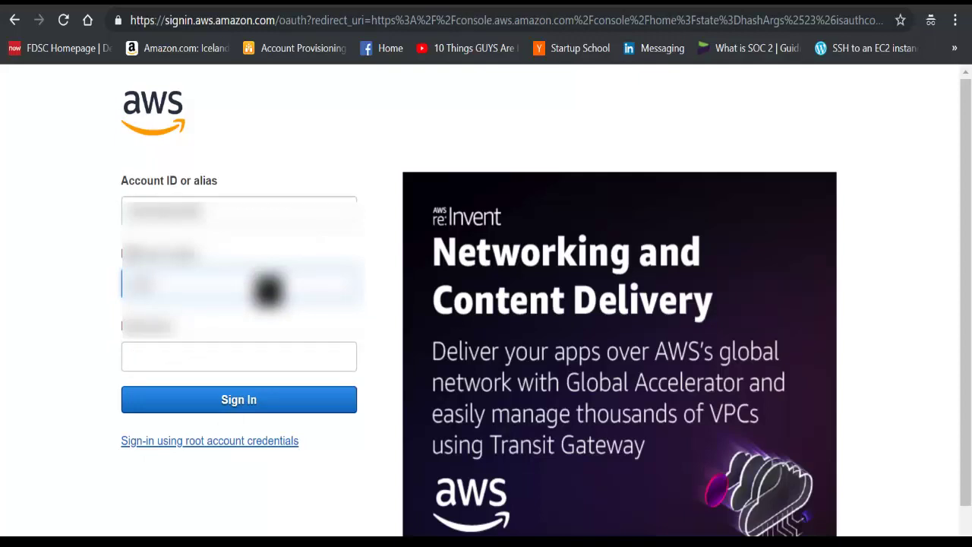
pyautogui.click(265, 351)
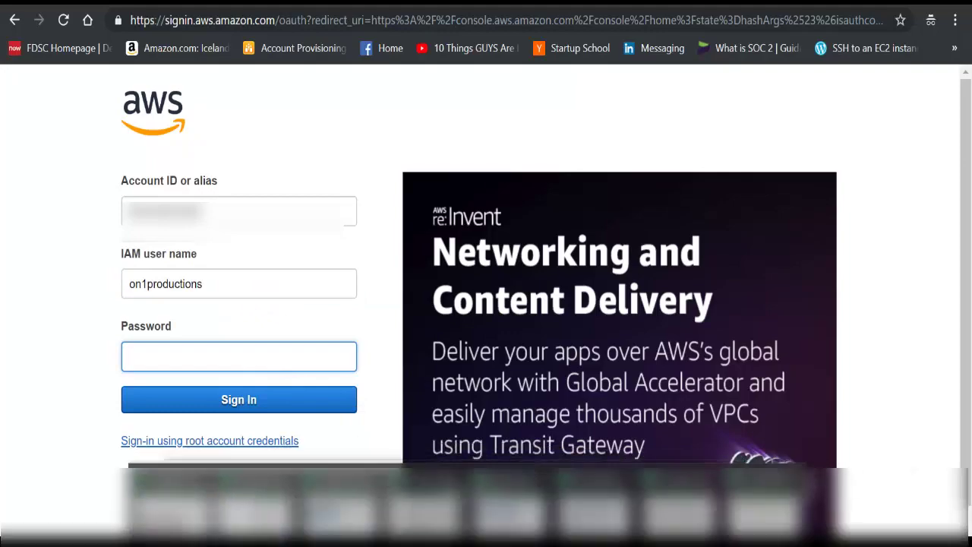
# - Copy the generated password from the credentials file in Excel, paste it into the sign-in page's password field and sign in
pyautogui.hotkey('alt', 'Tab')
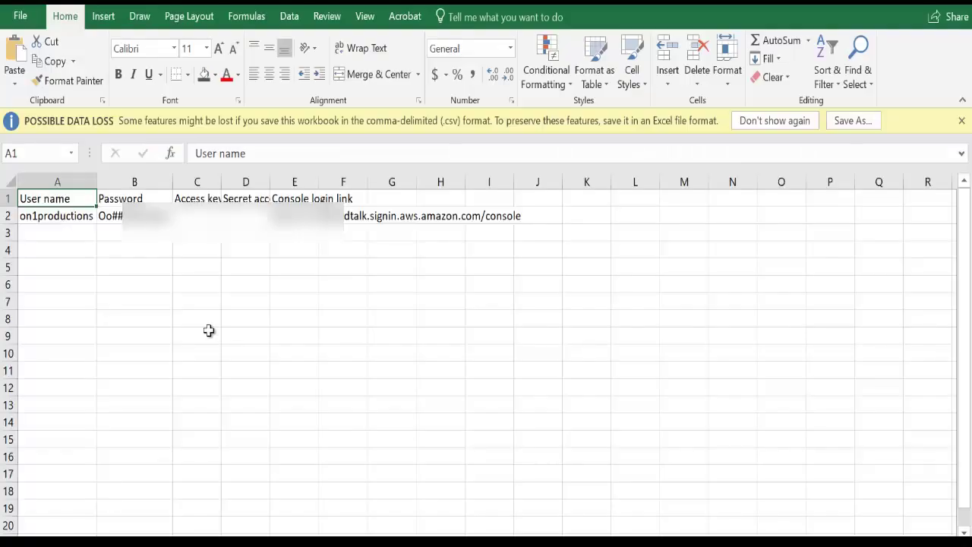
pyautogui.click(120, 214)
pyautogui.moveTo(273, 153); pyautogui.dragTo(163, 150)
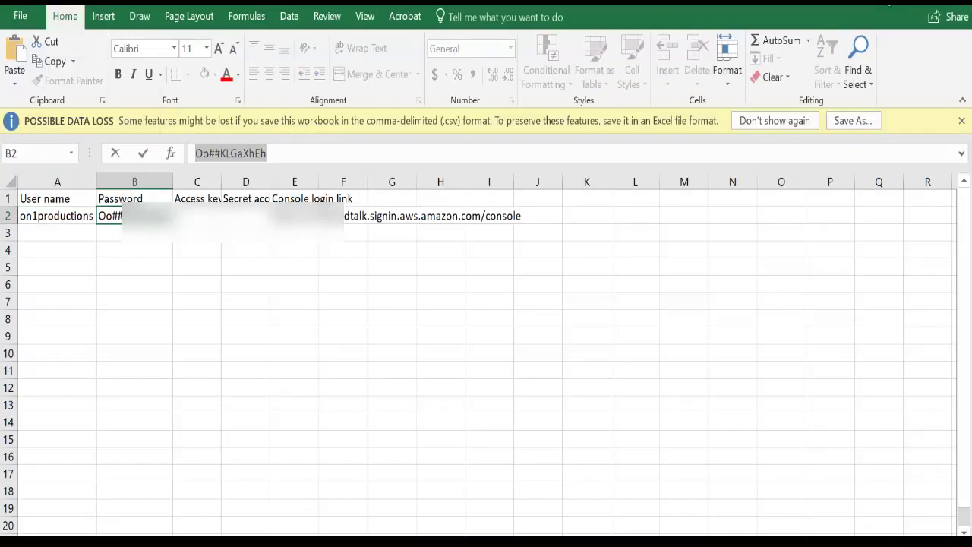
pyautogui.hotkey('alt', 'Tab')
pyautogui.hotkey('ctrl', 'v')
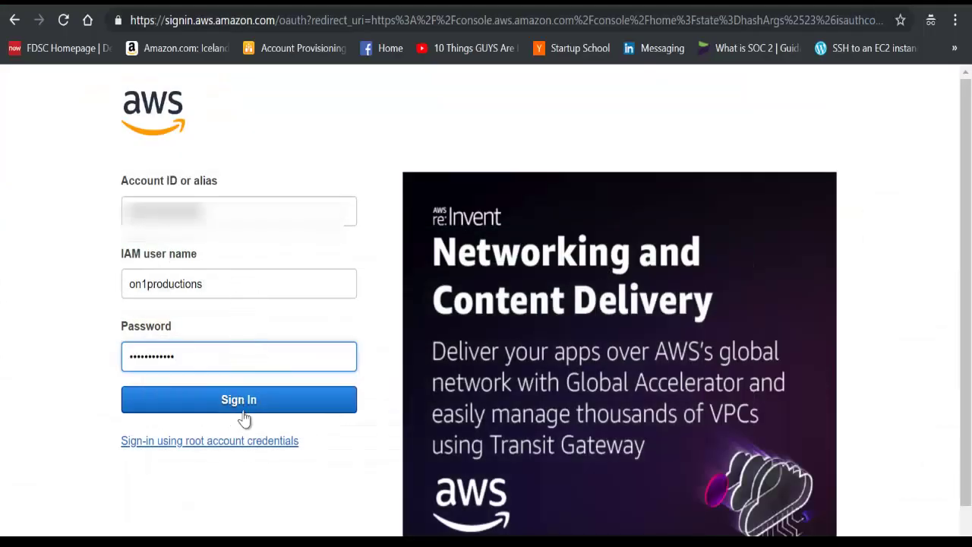
pyautogui.click(244, 414)
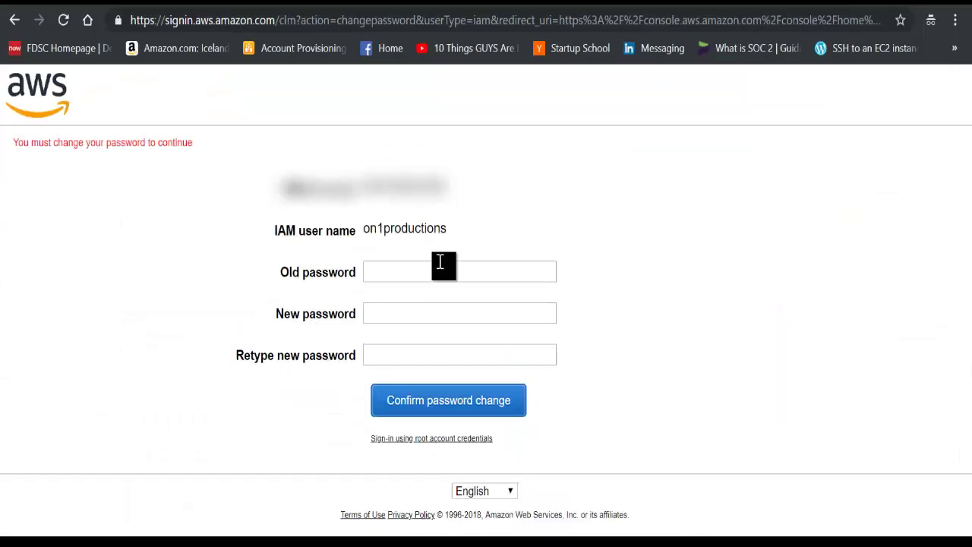
# - Enter the old password, fill in and retype a new password, and confirm the password change
pyautogui.click(439, 262)
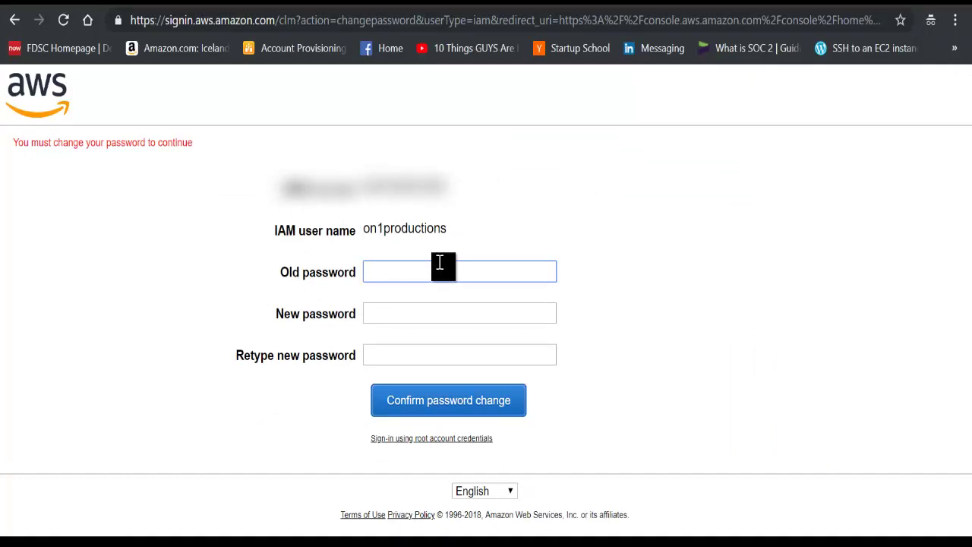
pyautogui.hotkey('ctrl', 'v')
pyautogui.click(451, 318)
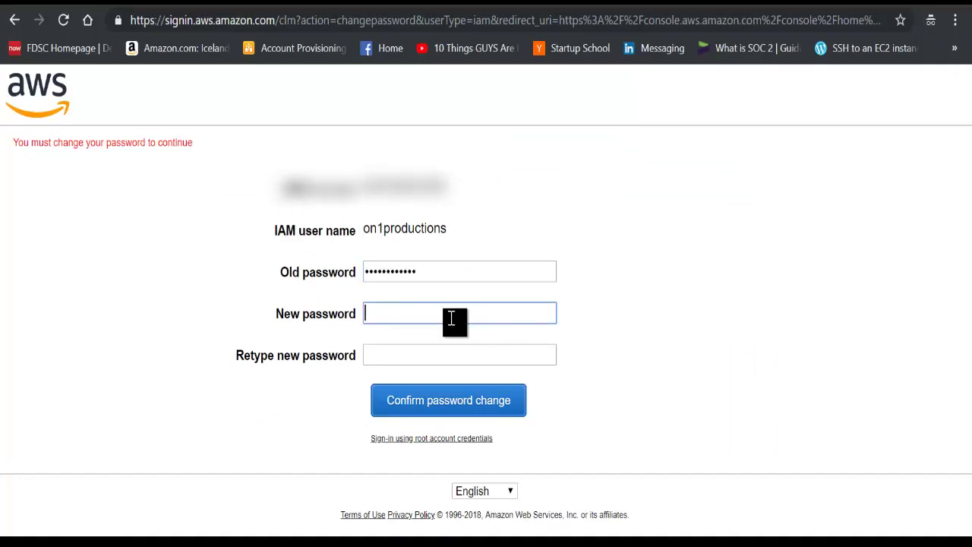
pyautogui.click(451, 400)
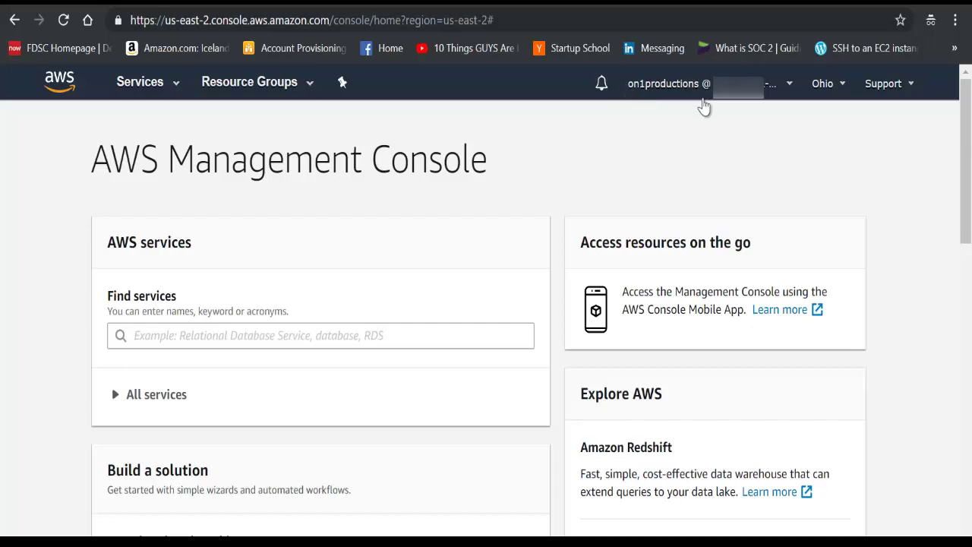
pyautogui.click(166, 89)
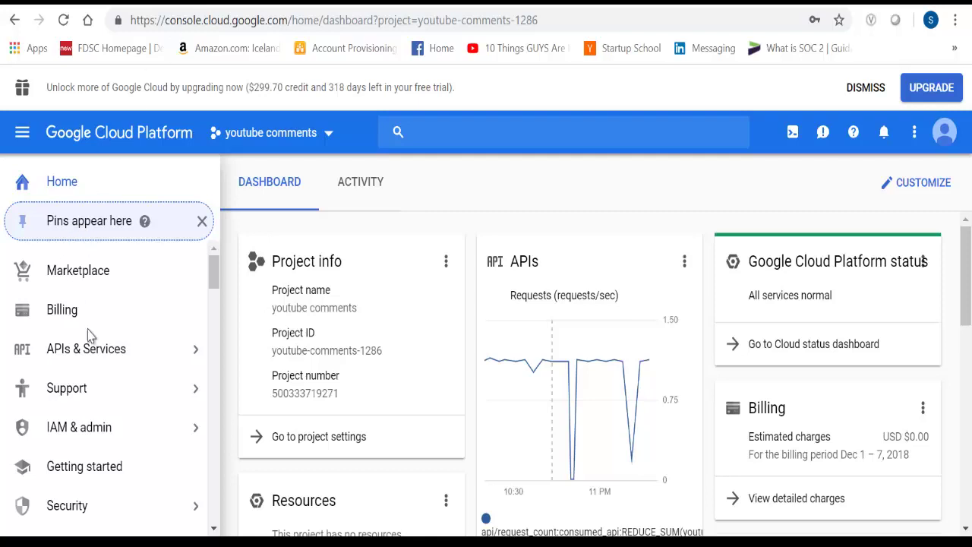
# - In Google Cloud Platform, open the IAM page of the youtube comments project and bring up the form for adding members
pyautogui.moveTo(139, 431)
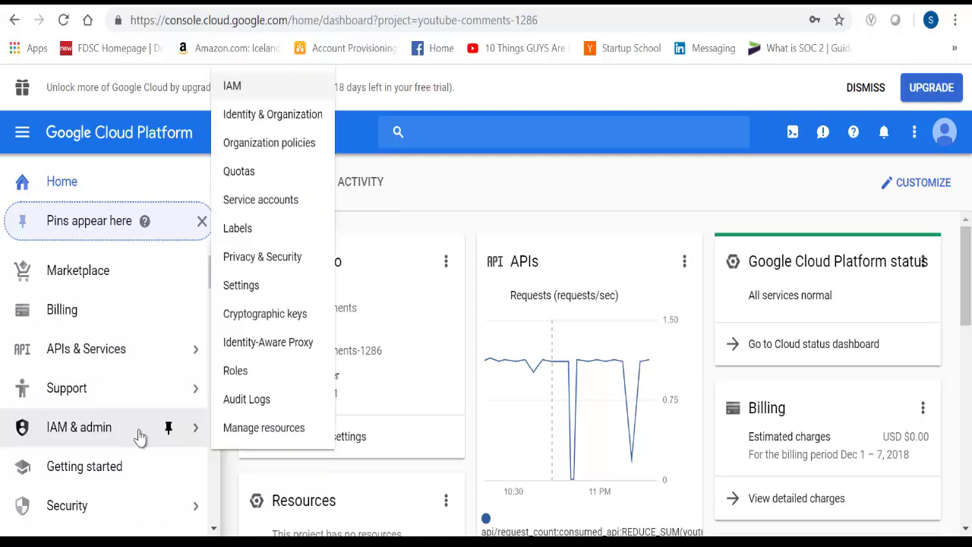
pyautogui.click(232, 86)
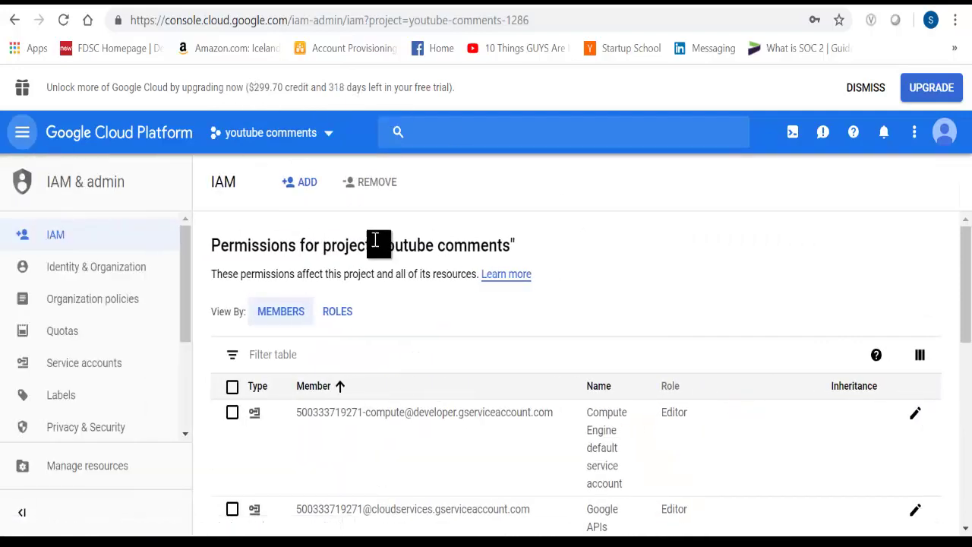
pyautogui.click(307, 183)
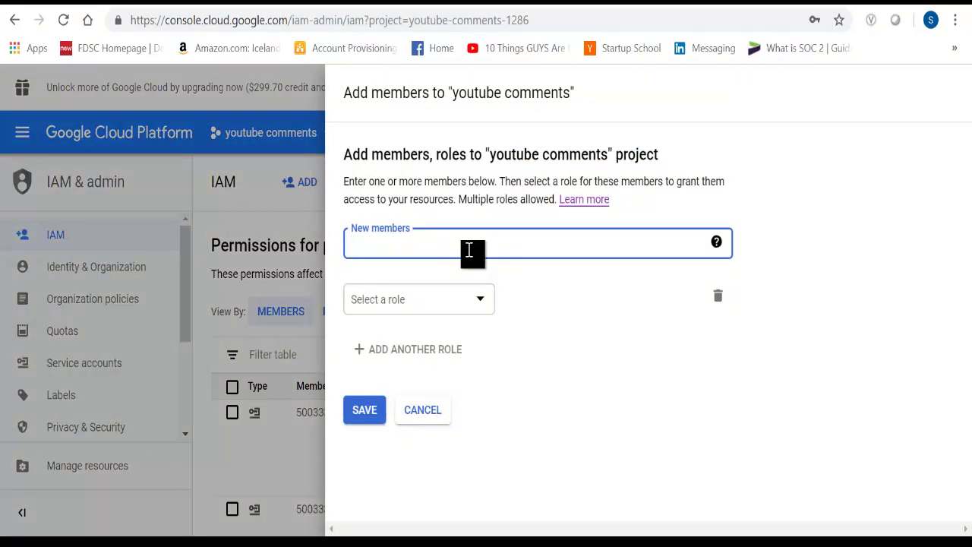
# - Enter the new member's e-mail address, grant the Project Viewer role, save, and check the member's entry in the permissions list
pyautogui.click(486, 301)
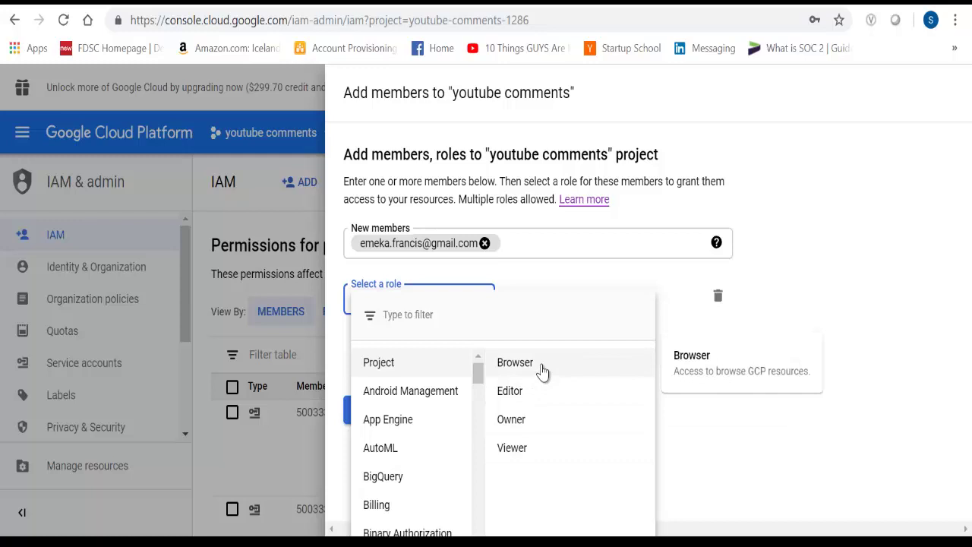
pyautogui.click(527, 454)
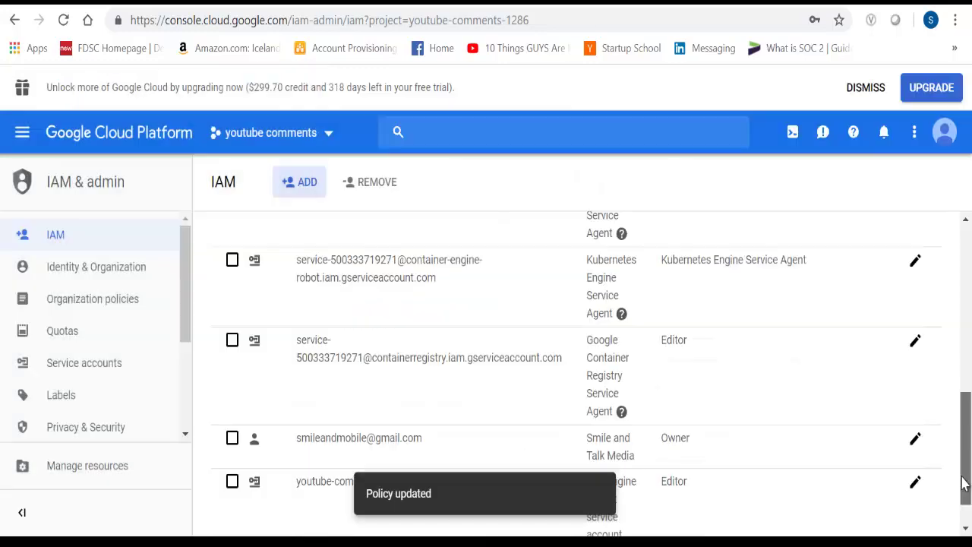
pyautogui.scroll(-1, 964, 509)
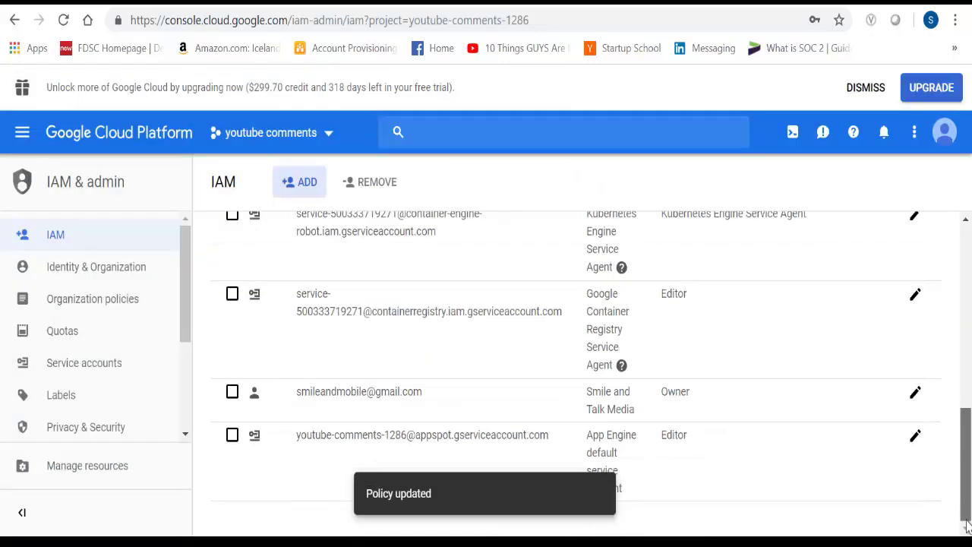
pyautogui.scroll(4, 527, 405)
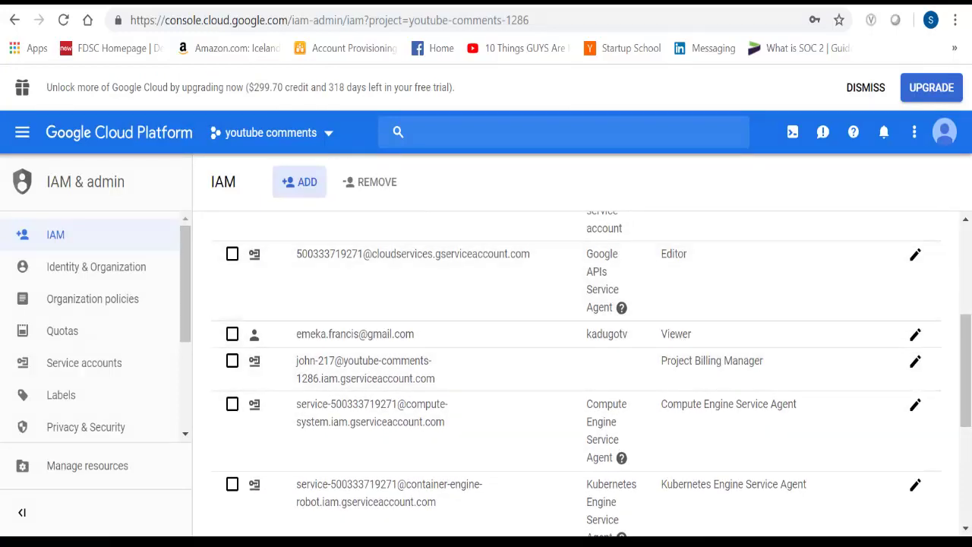
pyautogui.scroll(4, 965, 357)
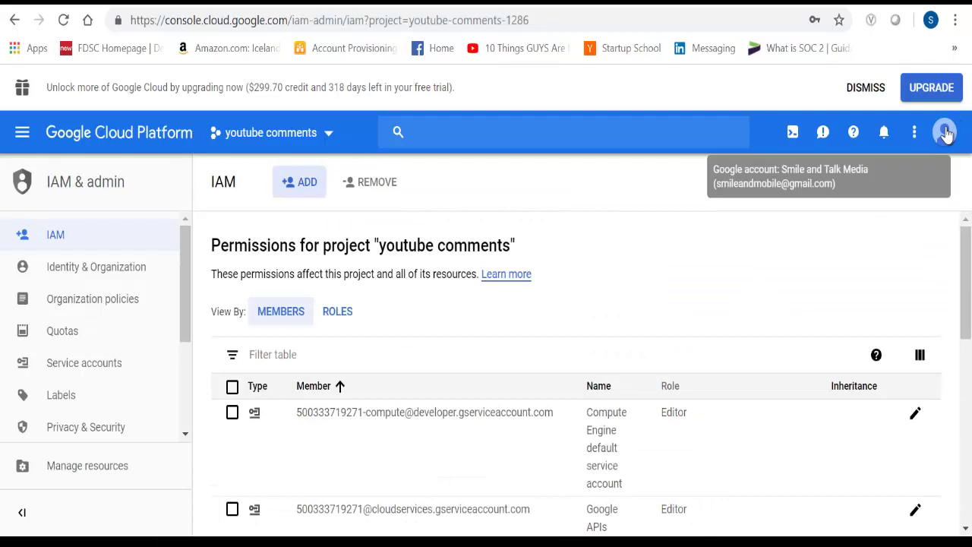
# - Switch to the new member's Google Cloud Platform session in the other browser window and accept the terms of service
pyautogui.click(944, 132)
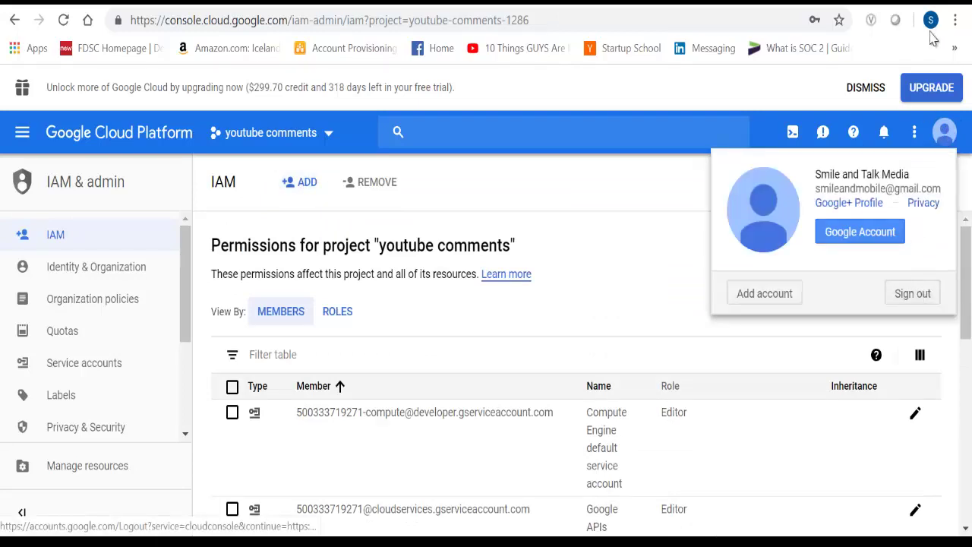
pyautogui.moveTo(589, 542)
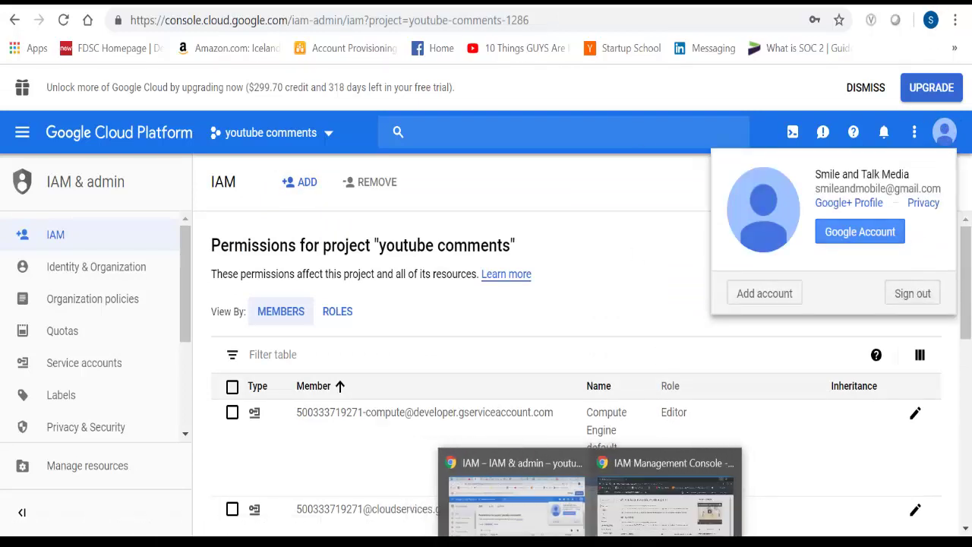
pyautogui.click(619, 510)
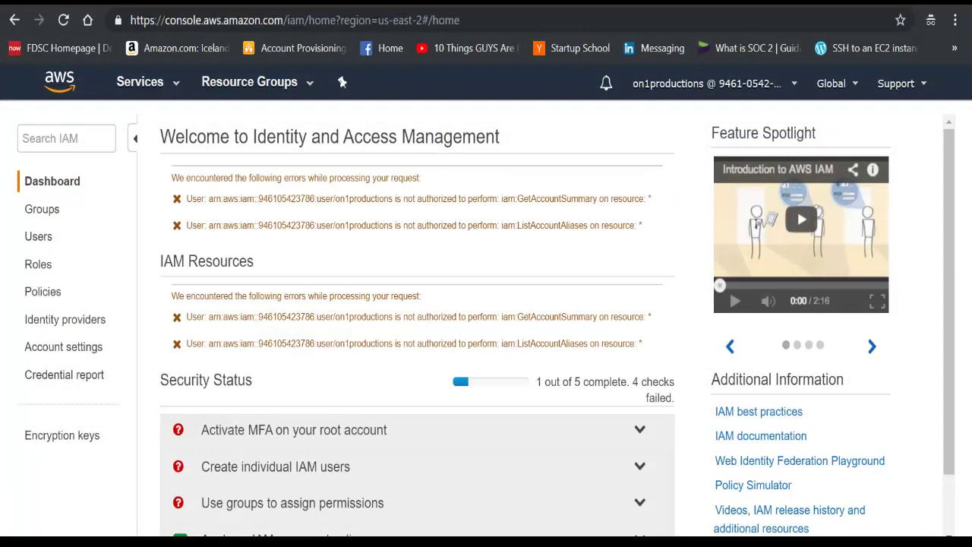
pyautogui.click(215, 6)
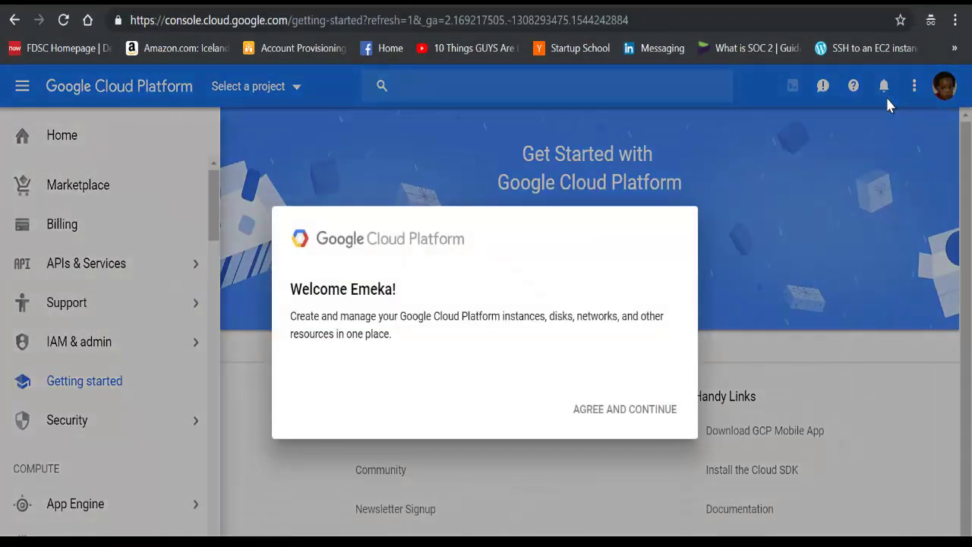
pyautogui.click(301, 303)
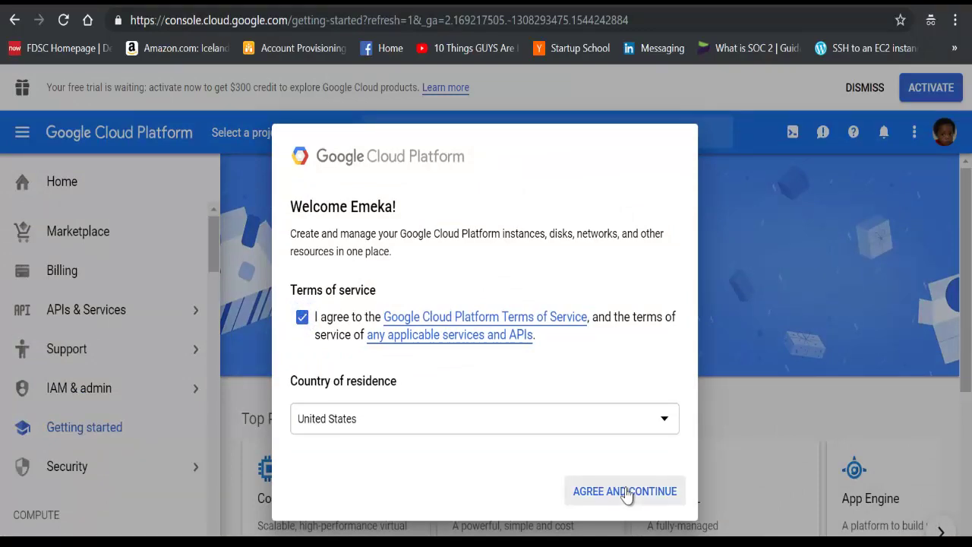
pyautogui.click(626, 492)
# - Select the youtube comments project under No organization and open its IAM page
pyautogui.click(276, 137)
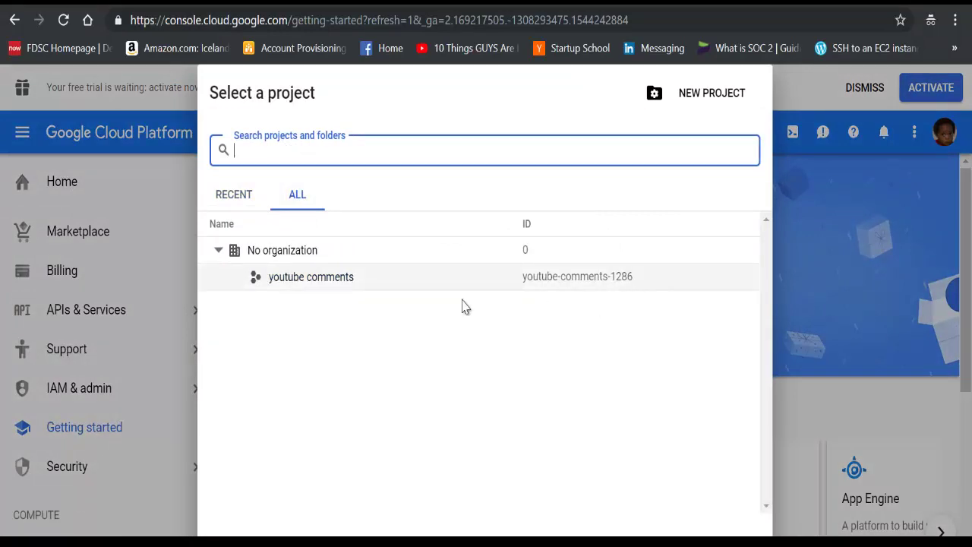
pyautogui.click(351, 277)
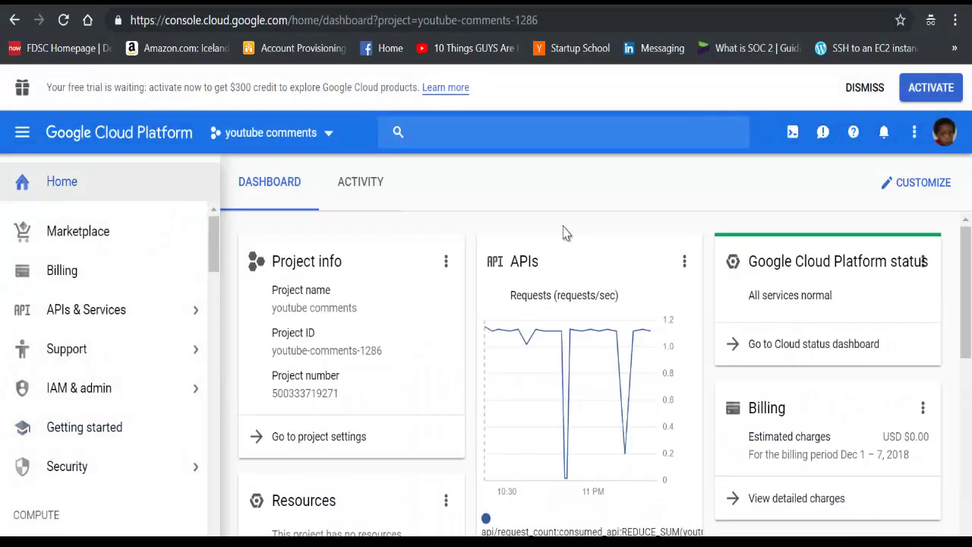
pyautogui.moveTo(162, 386)
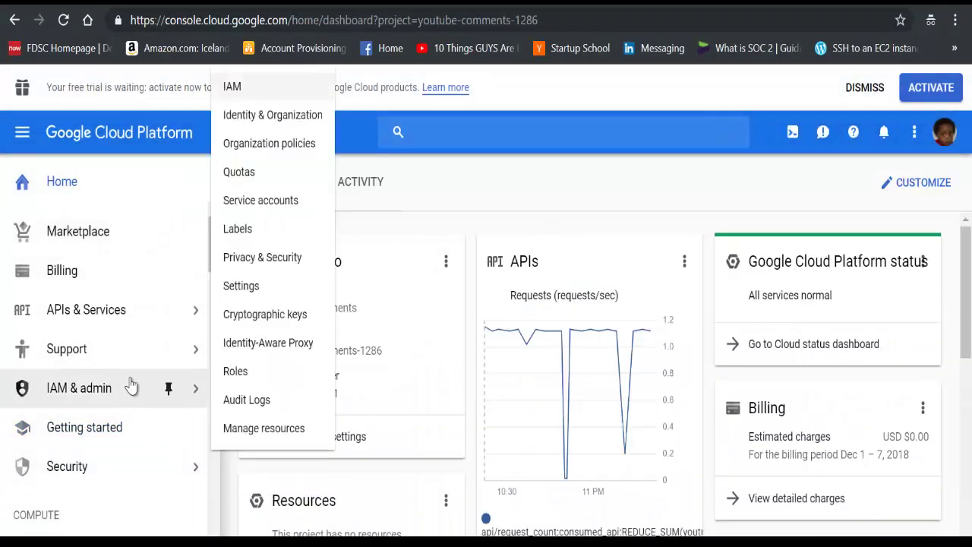
pyautogui.click(247, 90)
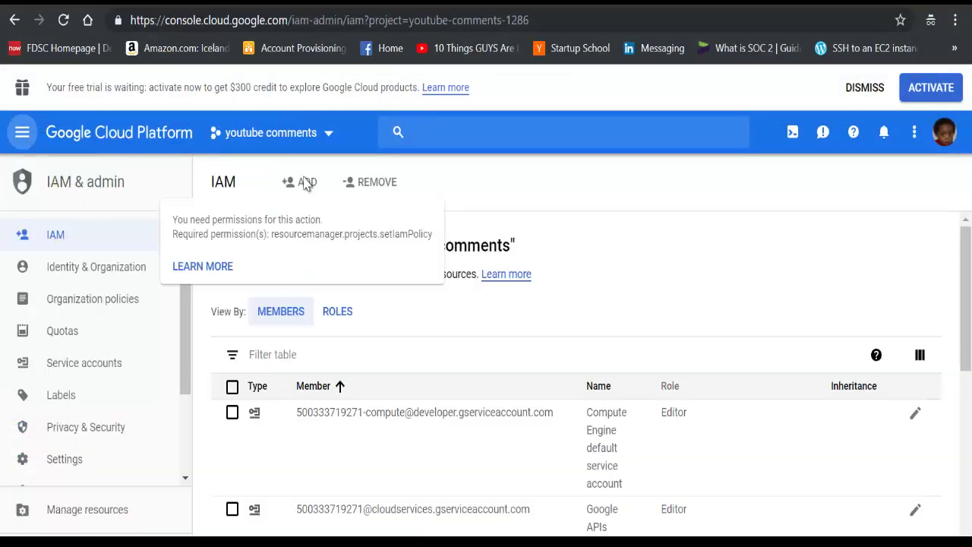